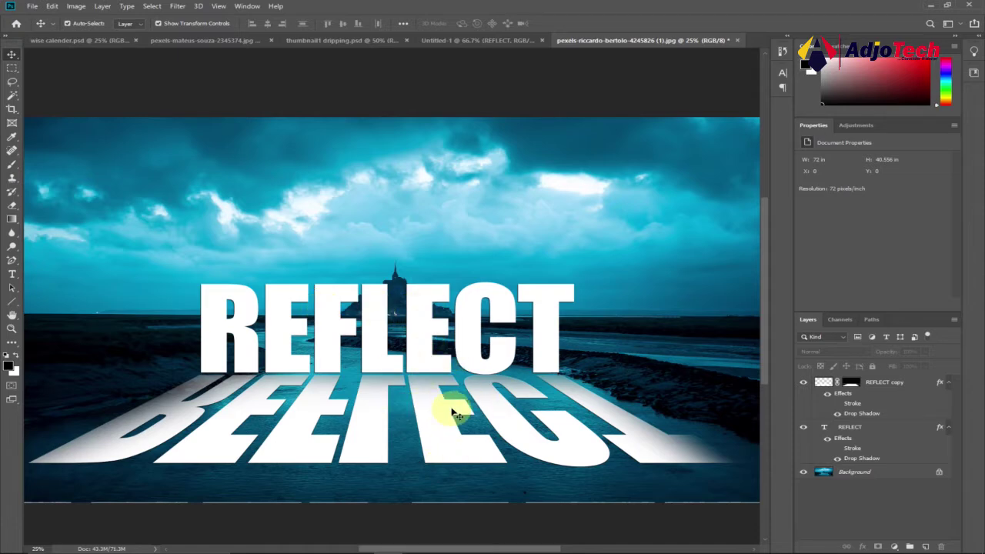
# Step: View the seascape photo's source page in the browser
pyautogui.moveTo(521, 513)
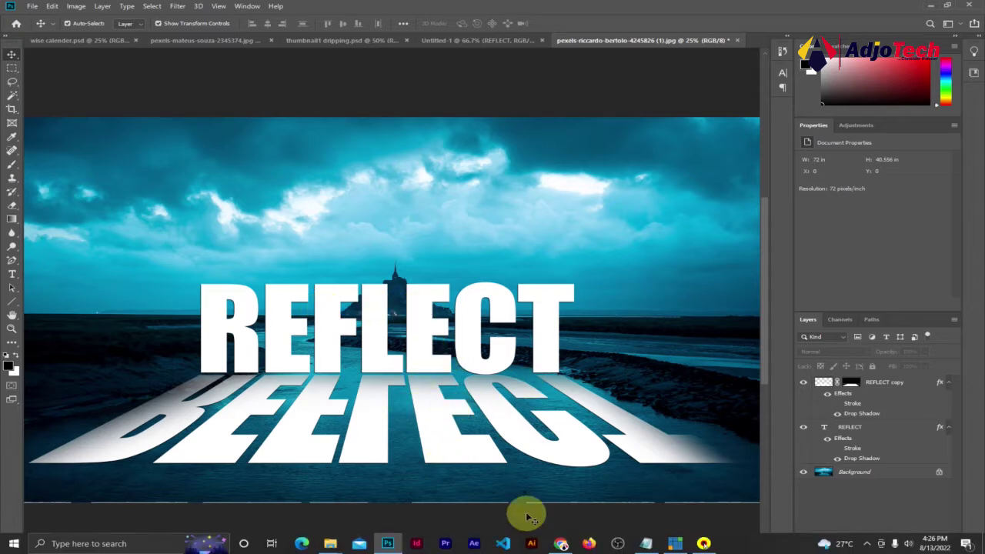
pyautogui.click(563, 545)
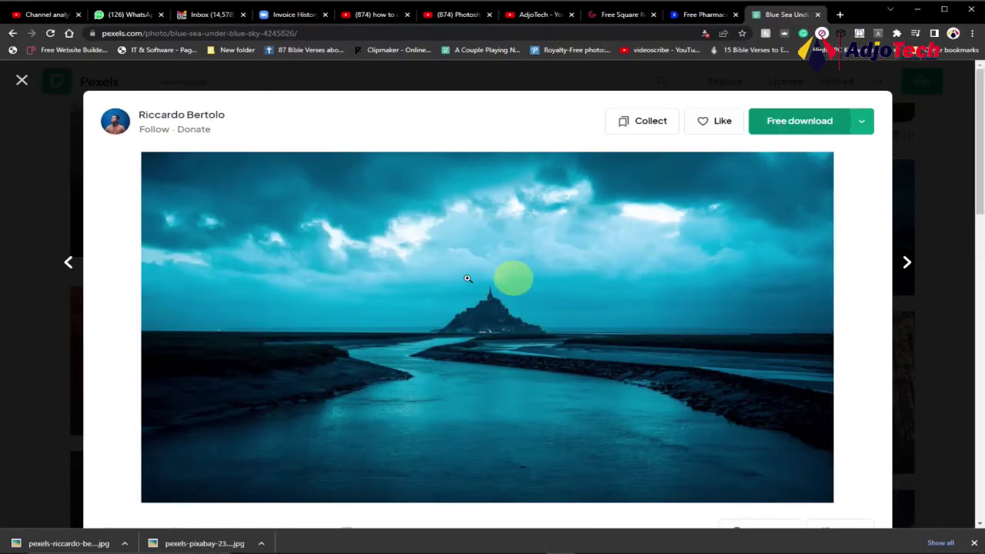
pyautogui.scroll(-5, 452, 333)
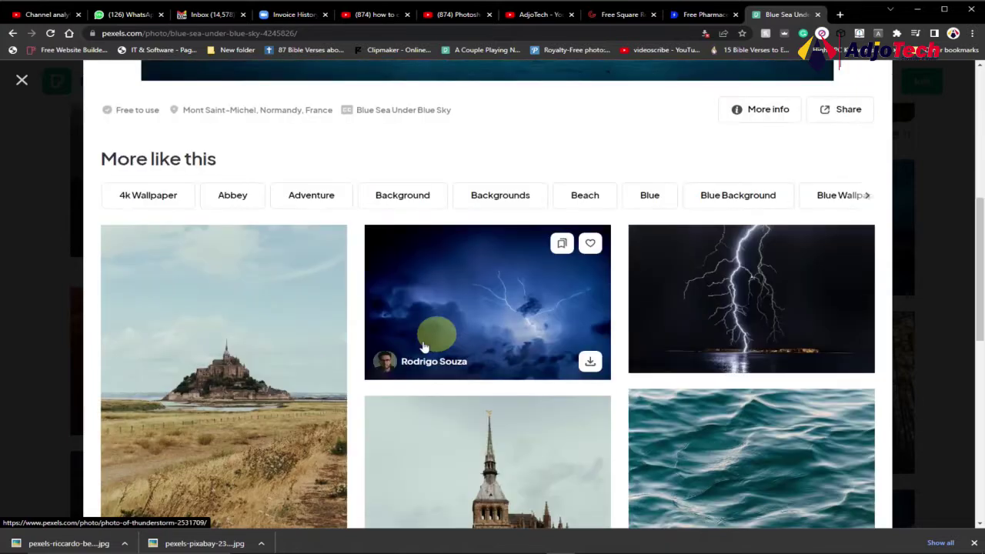
pyautogui.scroll(3, 560, 331)
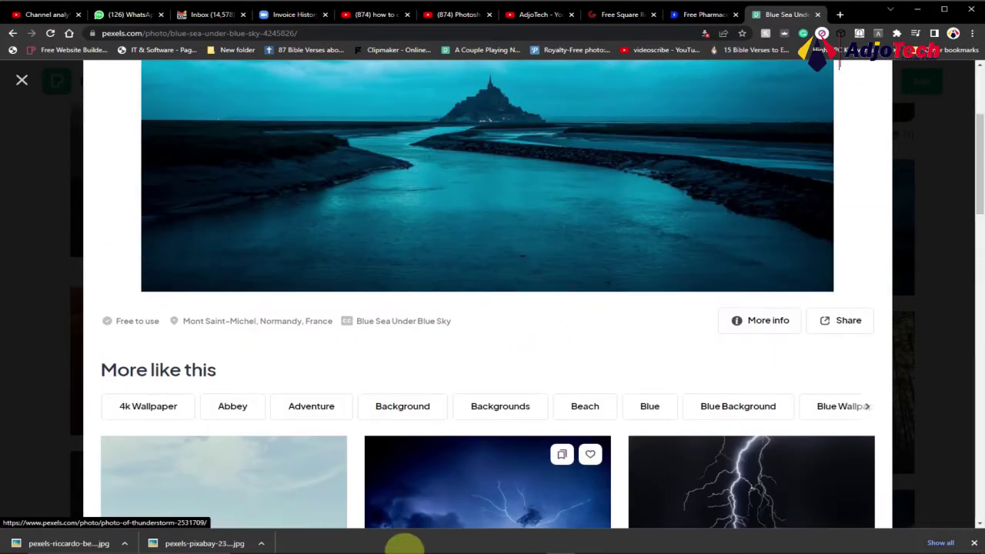
# Step: Back in the document, delete the REFLECT copy and REFLECT text layers together
pyautogui.click(388, 543)
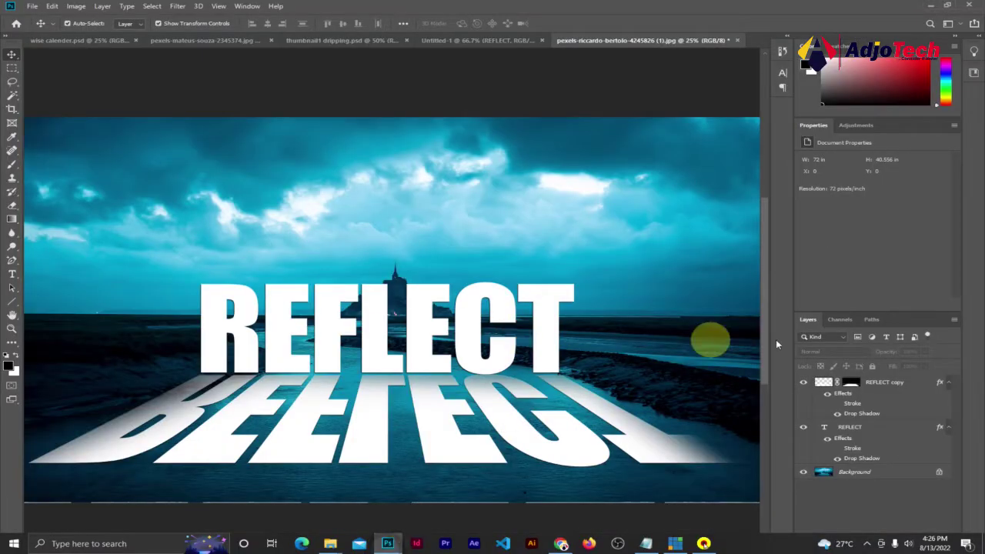
pyautogui.click(902, 388)
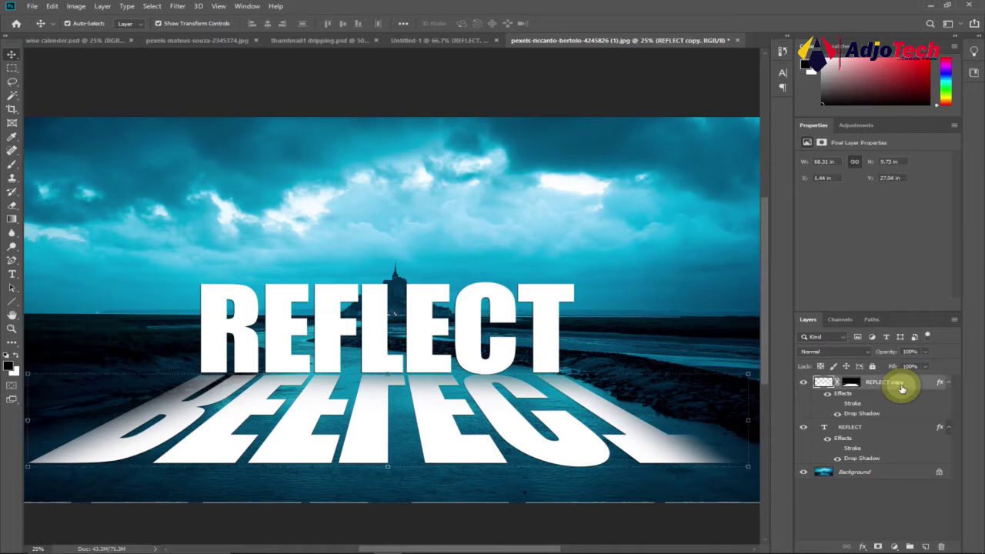
pyautogui.keyDown('shift'); pyautogui.click(892, 429); pyautogui.keyUp('shift')
pyautogui.moveTo(892, 429); pyautogui.dragTo(941, 546)
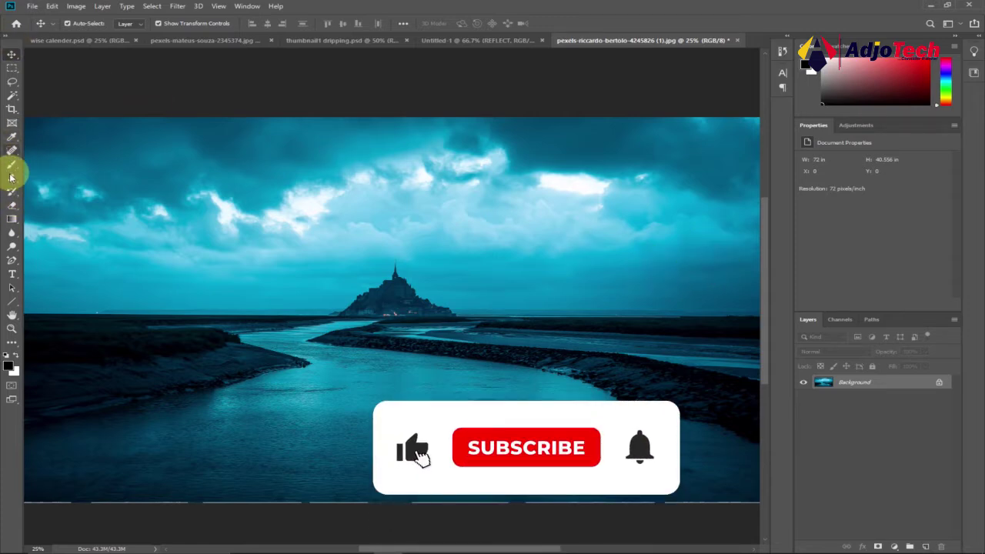
# Step: Type REFLECT on the sky with the Horizontal Type Tool, fixing the misspelling
pyautogui.click(13, 275)
pyautogui.moveTo(14, 277); pyautogui.dragTo(66, 273)
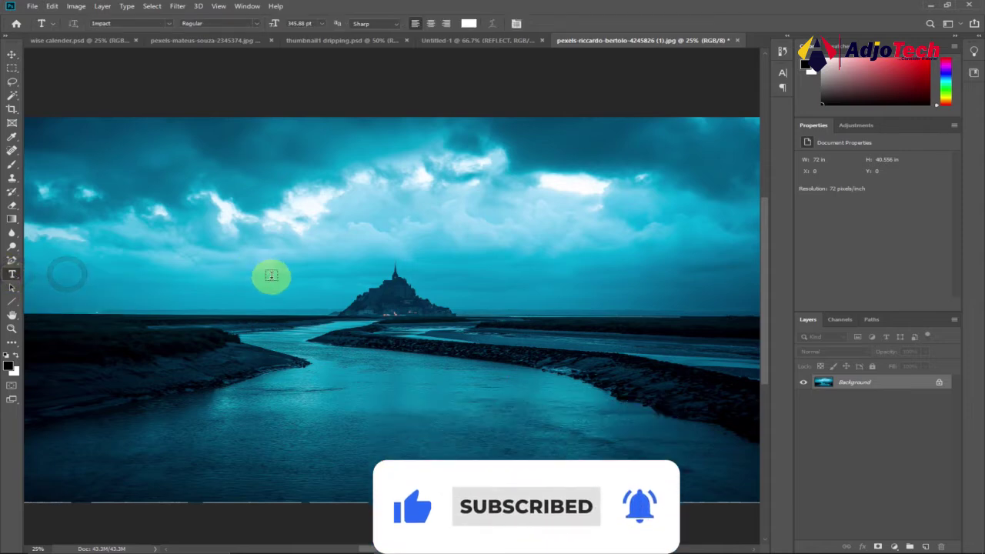
pyautogui.click(276, 275)
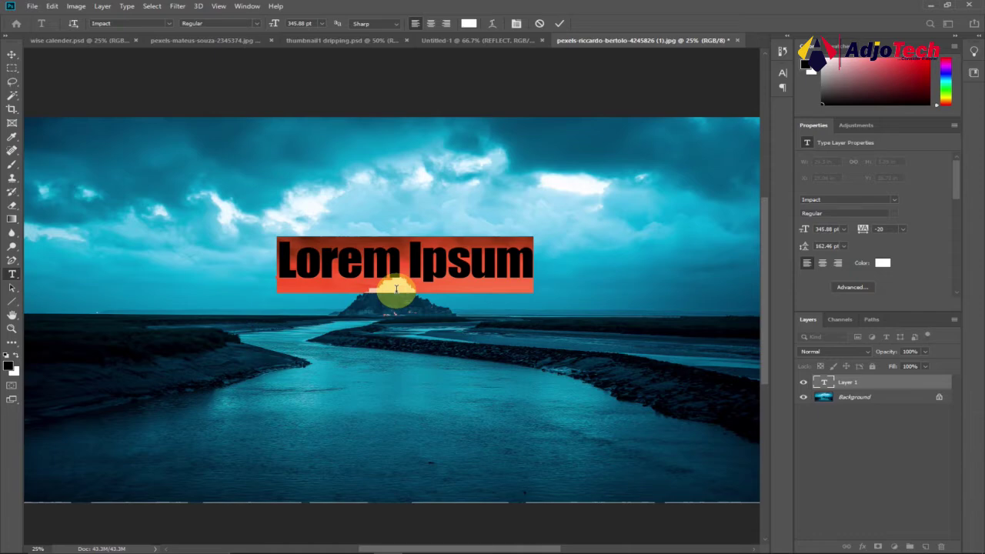
pyautogui.write('RELFECT')
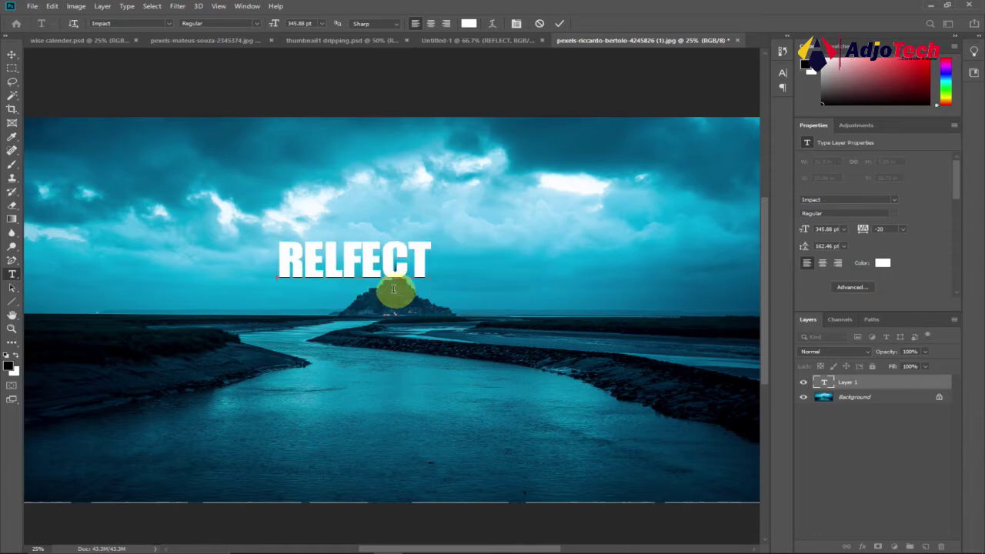
pyautogui.click(339, 261)
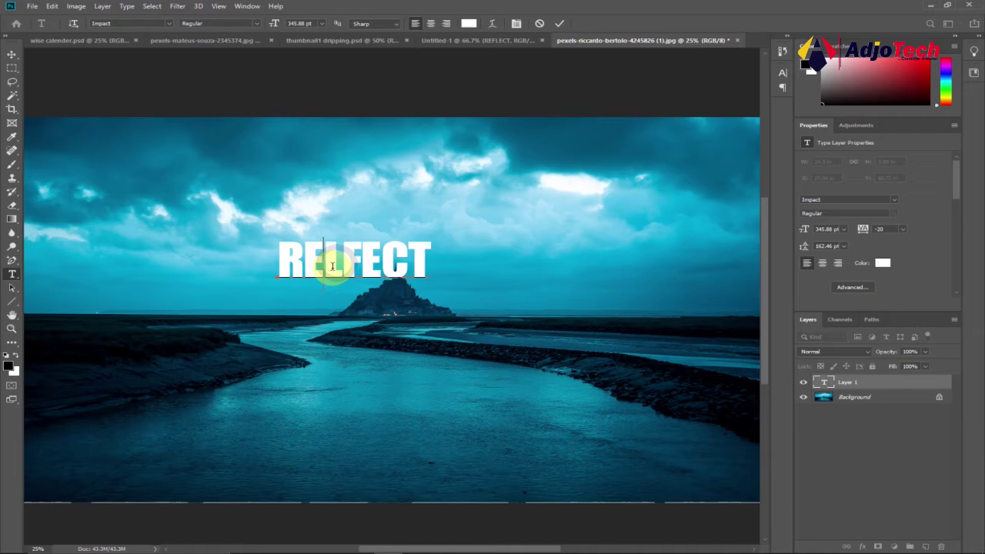
pyautogui.press('BackSpace')
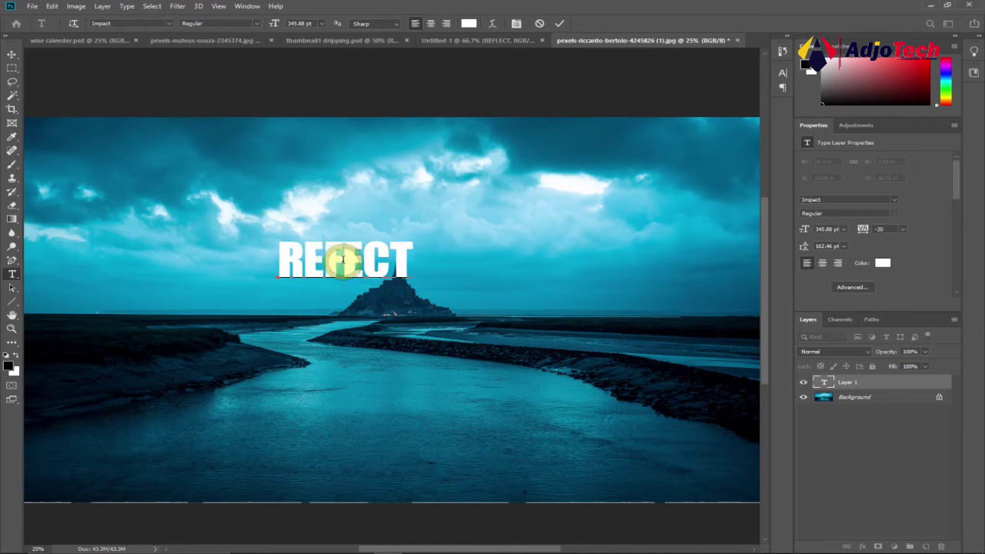
pyautogui.write('L')
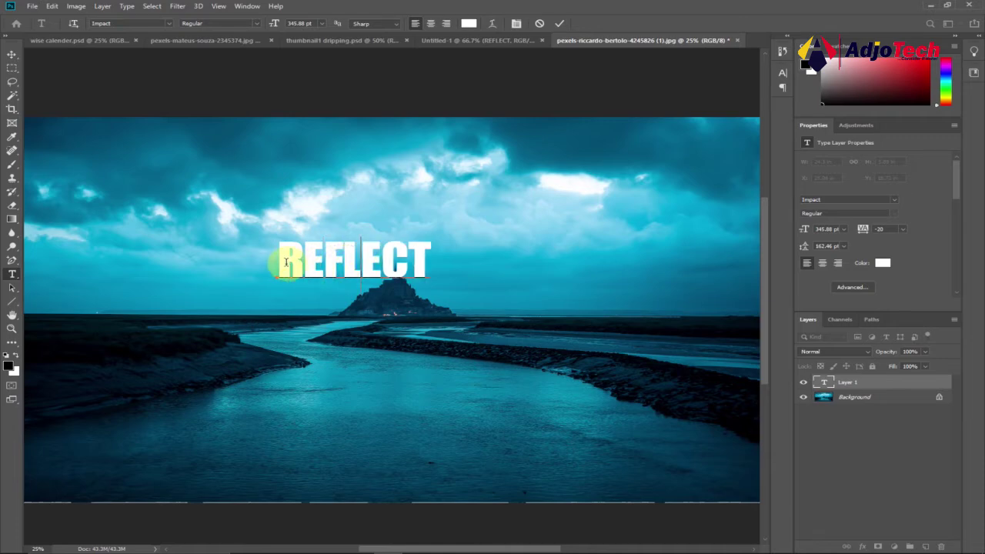
pyautogui.moveTo(285, 263); pyautogui.dragTo(470, 256)
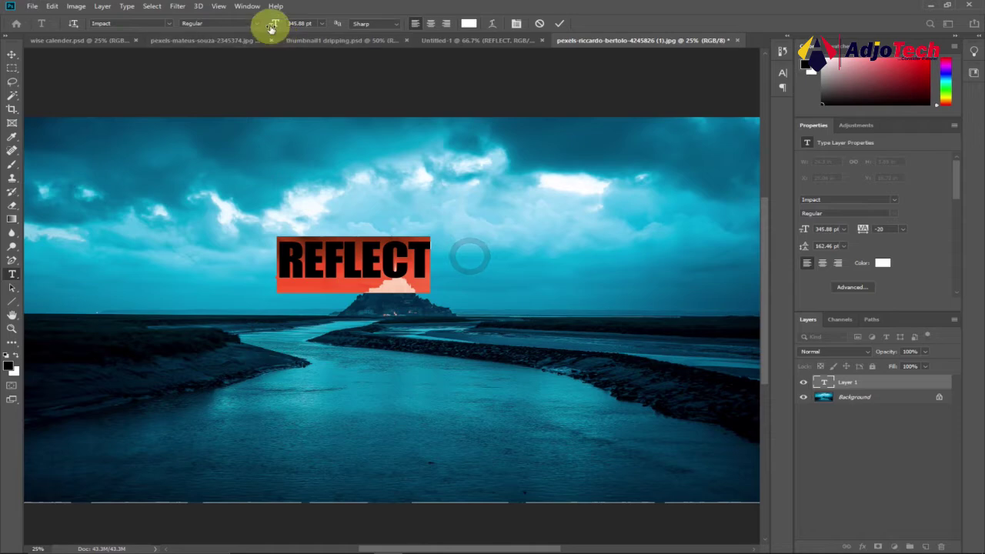
# Step: Enlarge REFLECT to 803.88 pt and move it lower-left, just above the island
pyautogui.moveTo(271, 28); pyautogui.dragTo(526, 34)
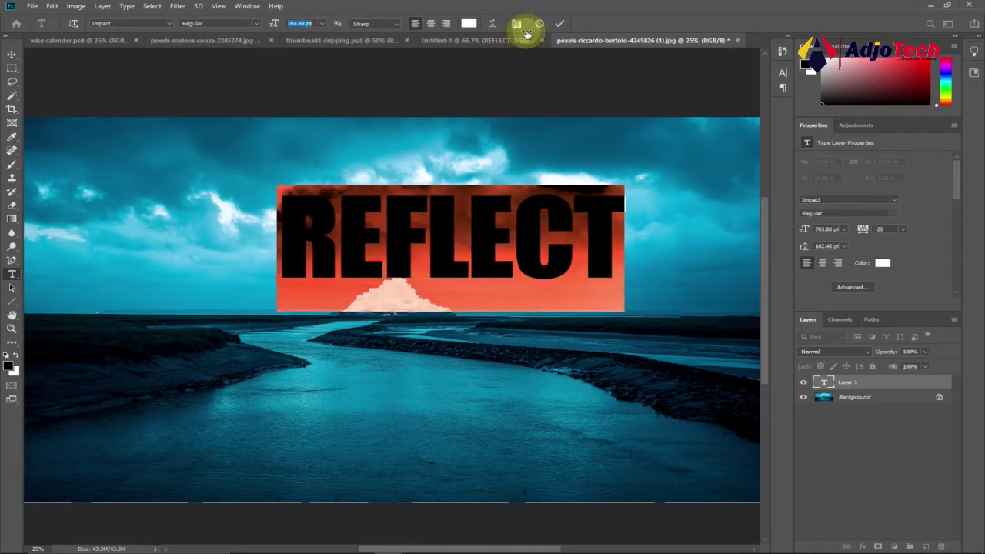
pyautogui.click(12, 54)
pyautogui.moveTo(352, 245); pyautogui.dragTo(275, 286)
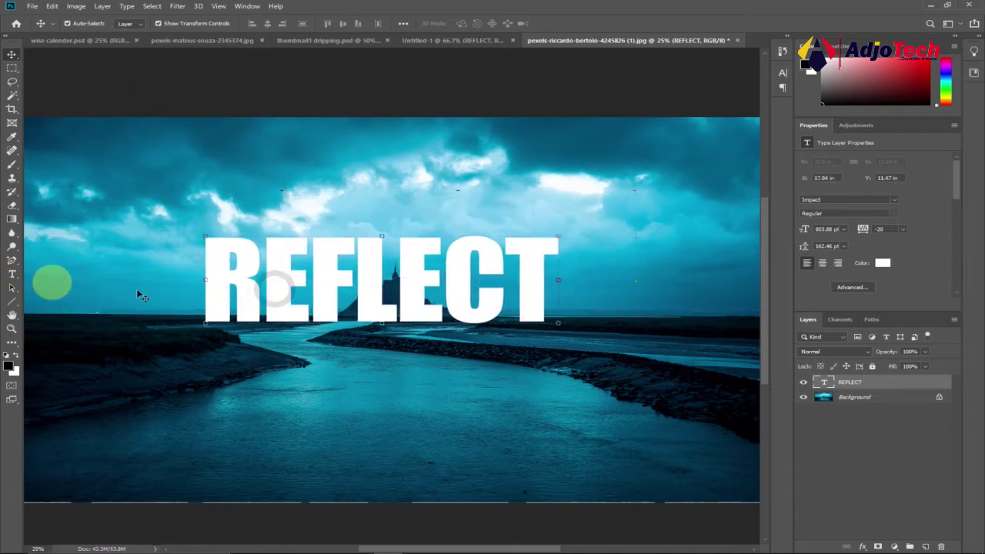
# Step: Add a Drop Shadow of about 7 px size to the REFLECT layer
pyautogui.doubleClick(902, 385)
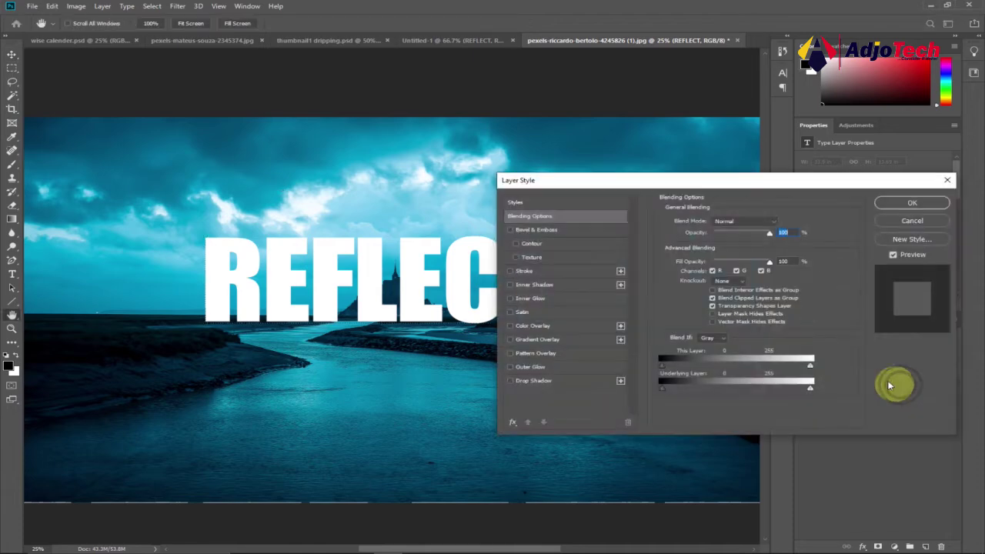
pyautogui.click(529, 380)
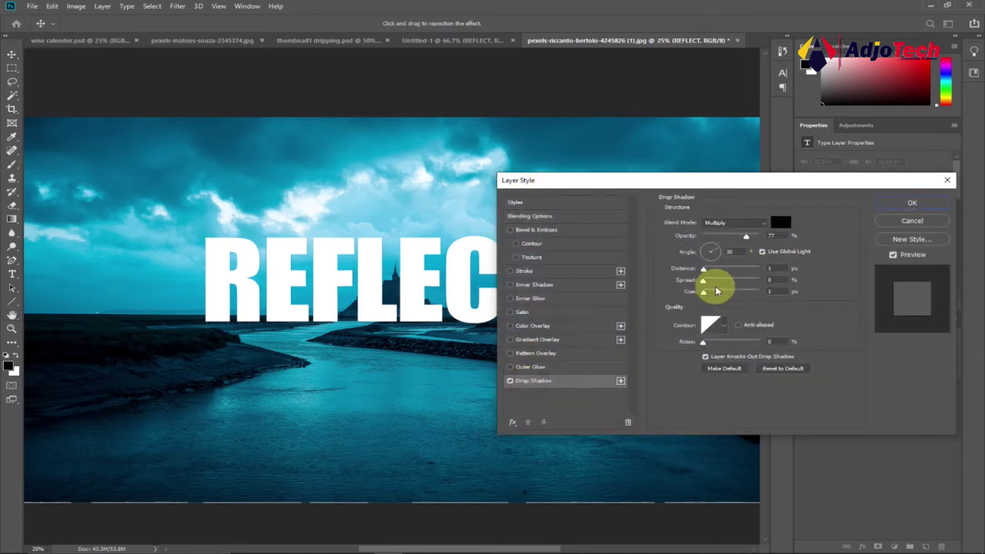
pyautogui.moveTo(702, 292)
pyautogui.mouseDown()
pyautogui.moveTo(710, 296)
pyautogui.moveTo(704, 269)
pyautogui.moveTo(707, 291)
pyautogui.mouseUp()
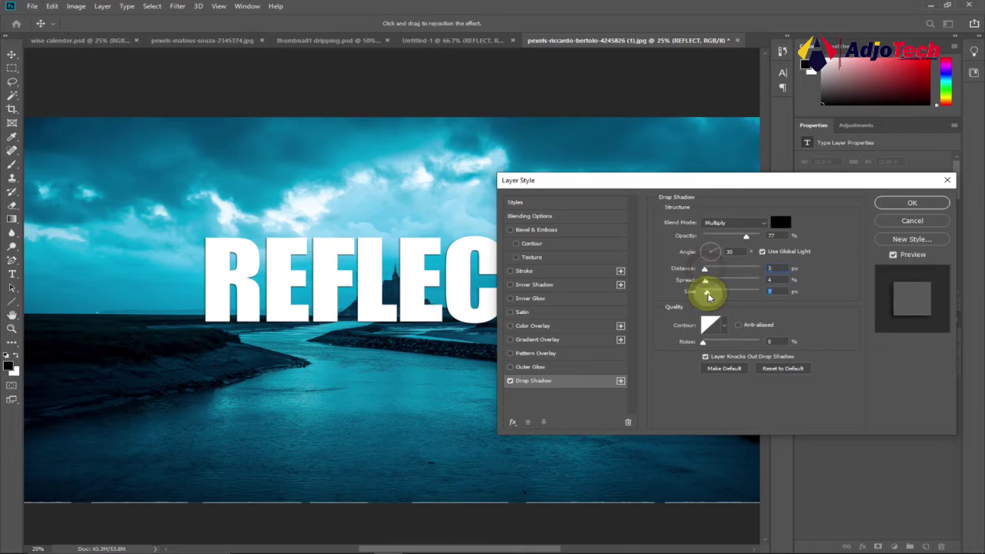
pyautogui.click(908, 204)
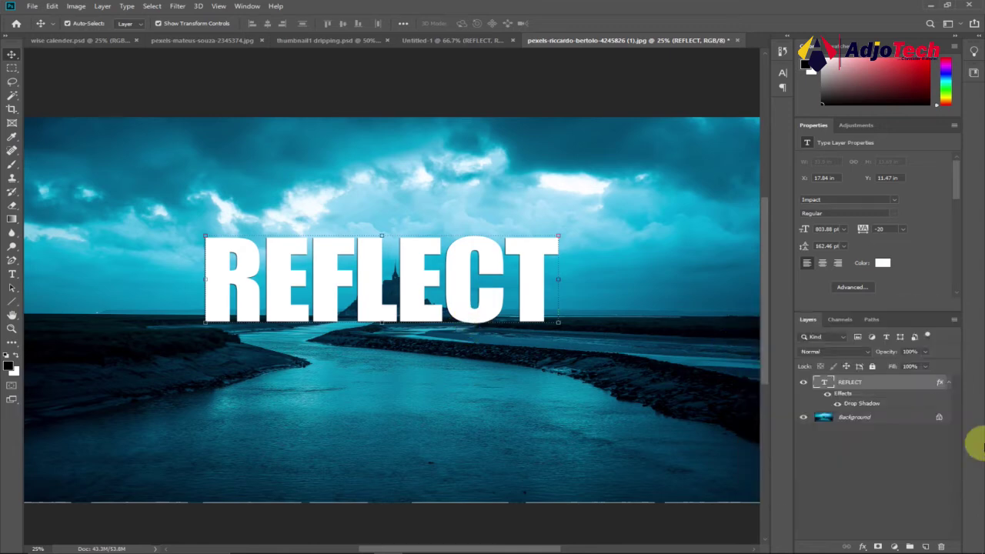
# Step: Duplicate the REFLECT layer and flip the copy vertically with Free Transform
pyautogui.hotkey('ctrl', 'j')
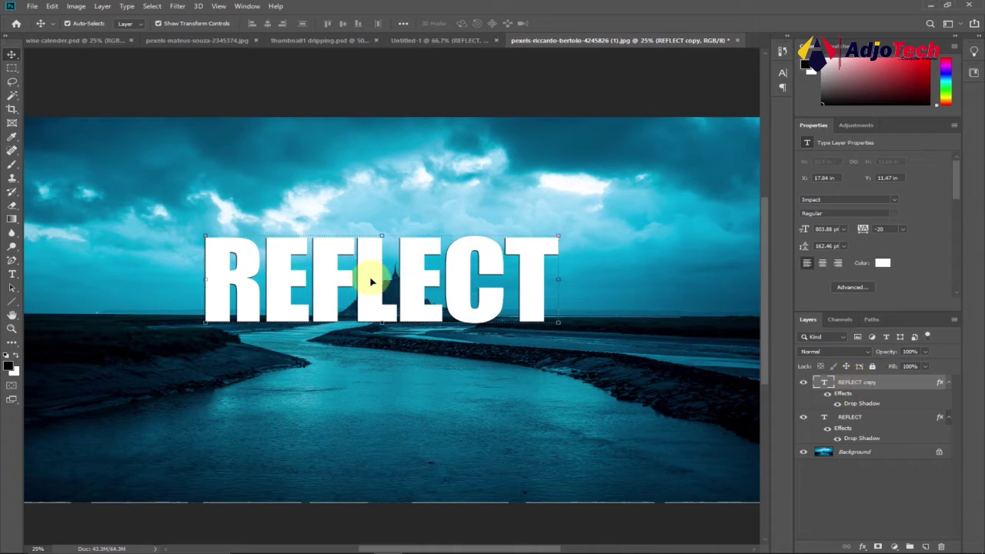
pyautogui.click(52, 7)
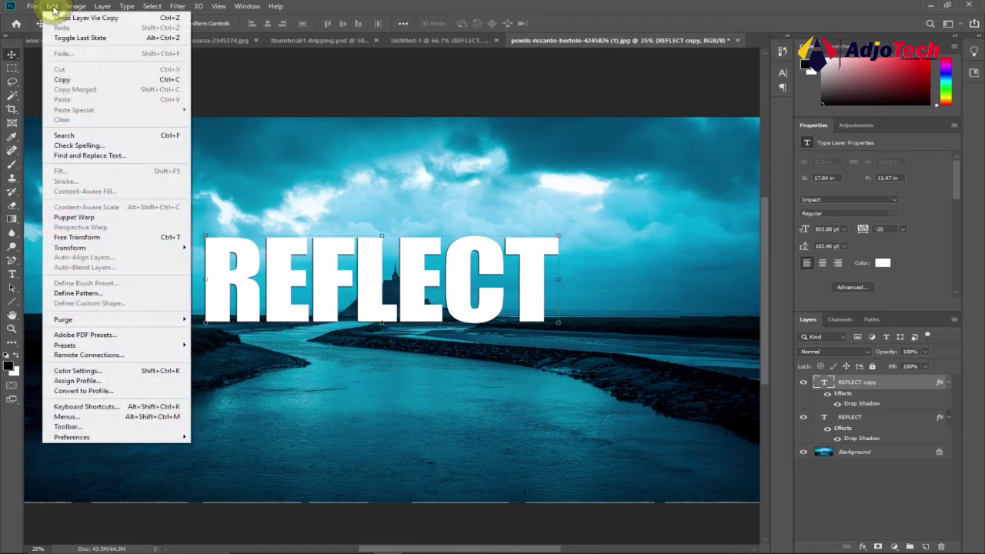
pyautogui.click(90, 238)
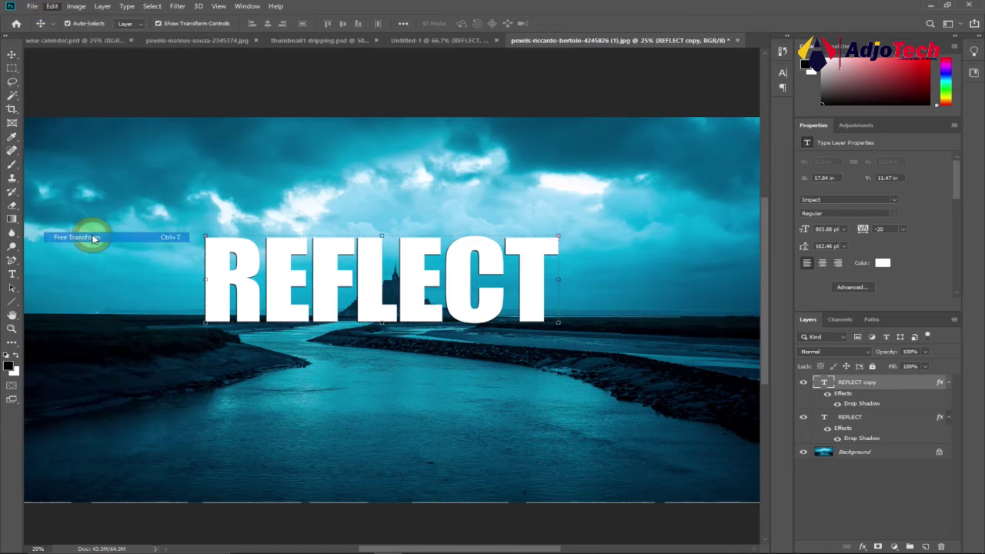
pyautogui.rightClick(335, 285)
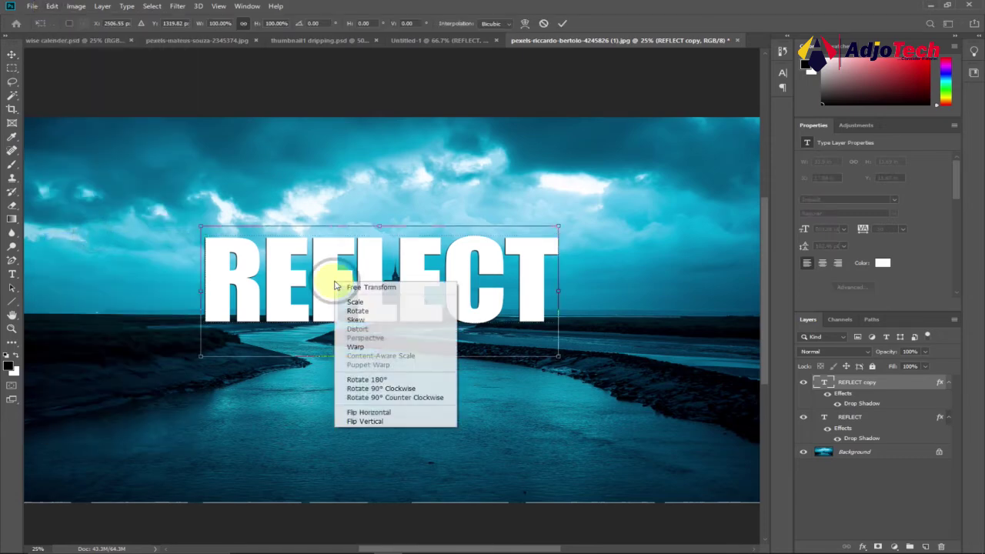
pyautogui.click(366, 422)
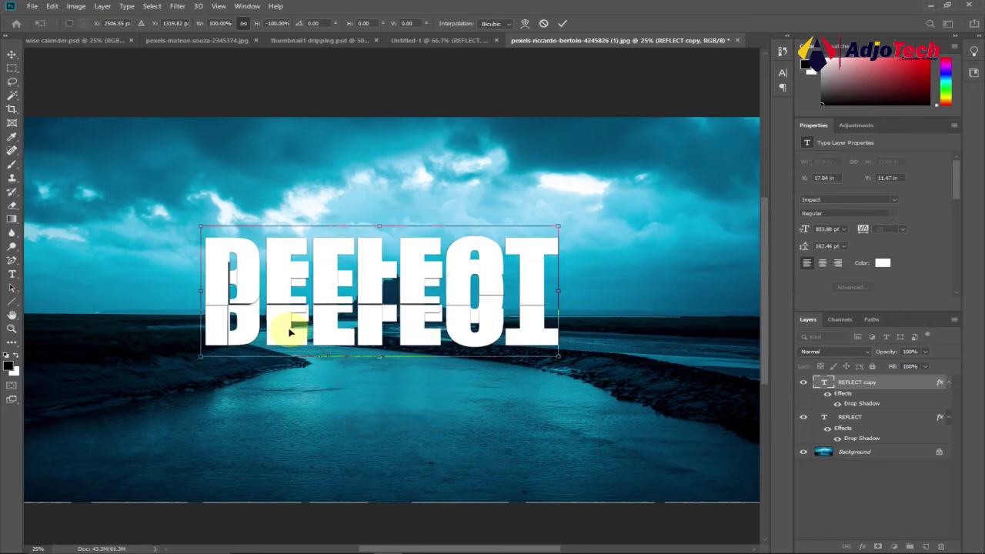
# Step: Move the flipped copy directly beneath the original REFLECT text
pyautogui.moveTo(290, 332); pyautogui.dragTo(289, 394)
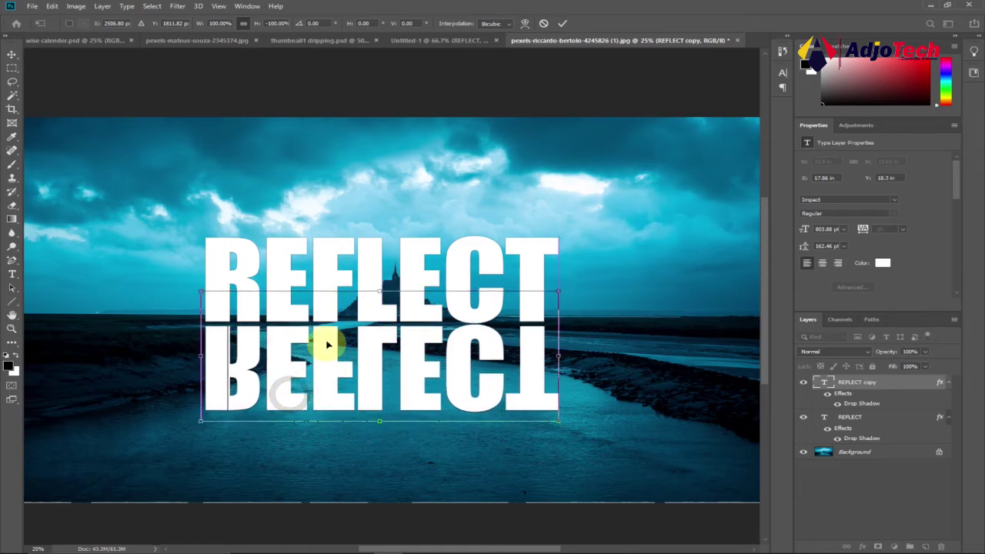
pyautogui.rightClick(327, 344)
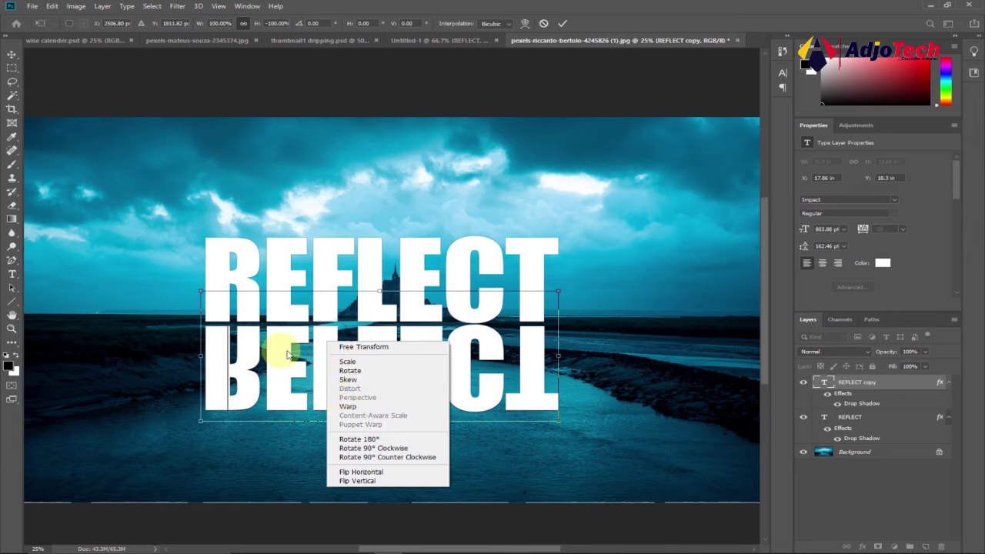
pyautogui.click(872, 387)
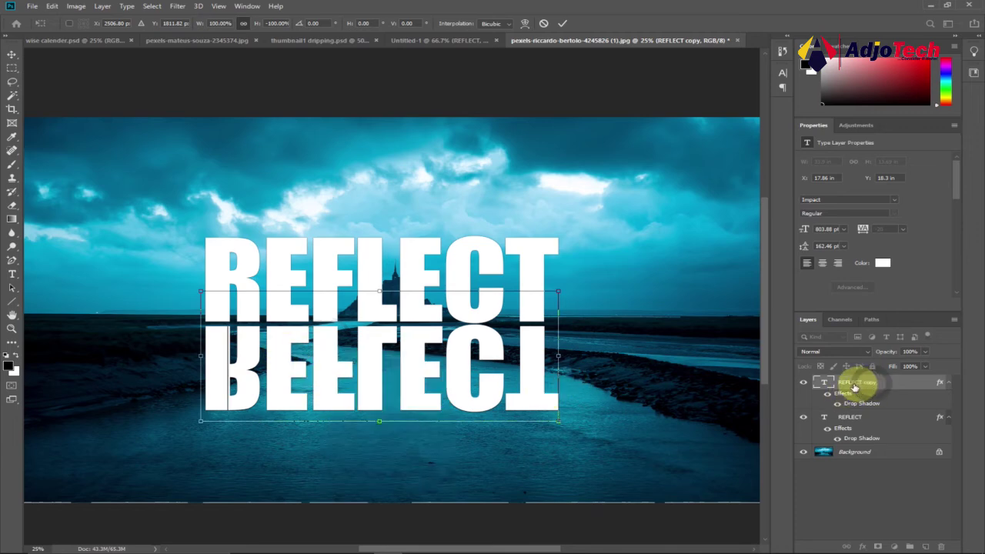
pyautogui.click(866, 384)
# Step: Commit the flipped copy, rasterize its type, and begin a Free Transform on it
pyautogui.press('Return')
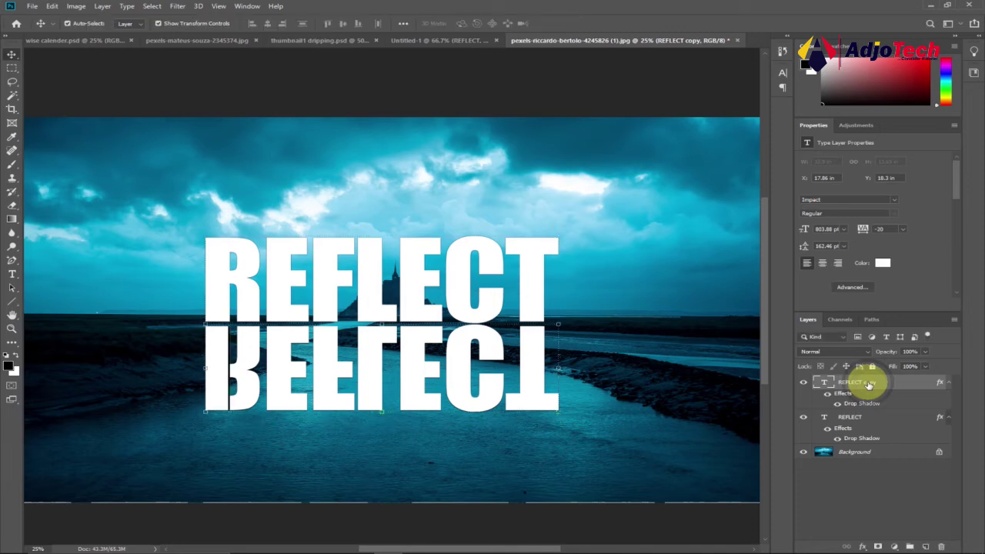
pyautogui.rightClick(868, 385)
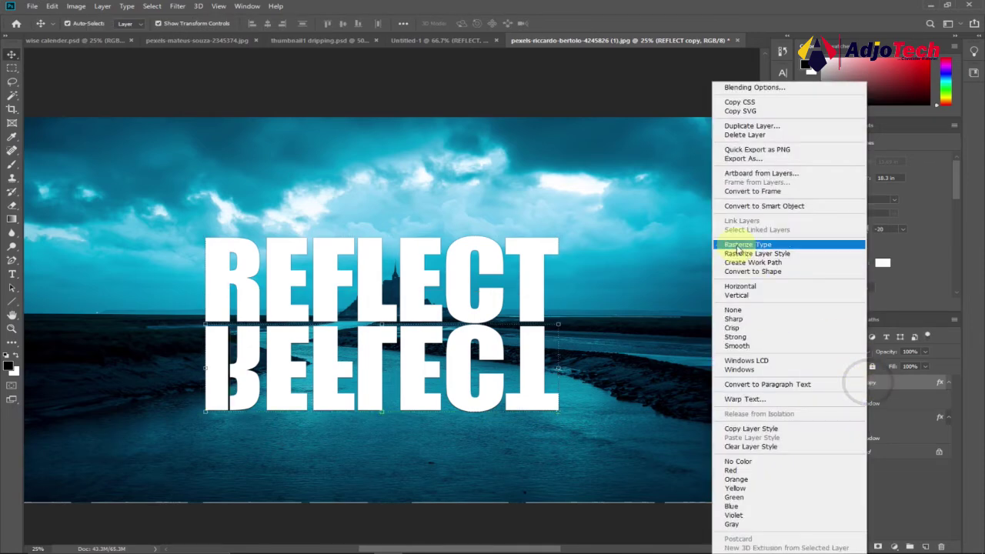
pyautogui.click(749, 245)
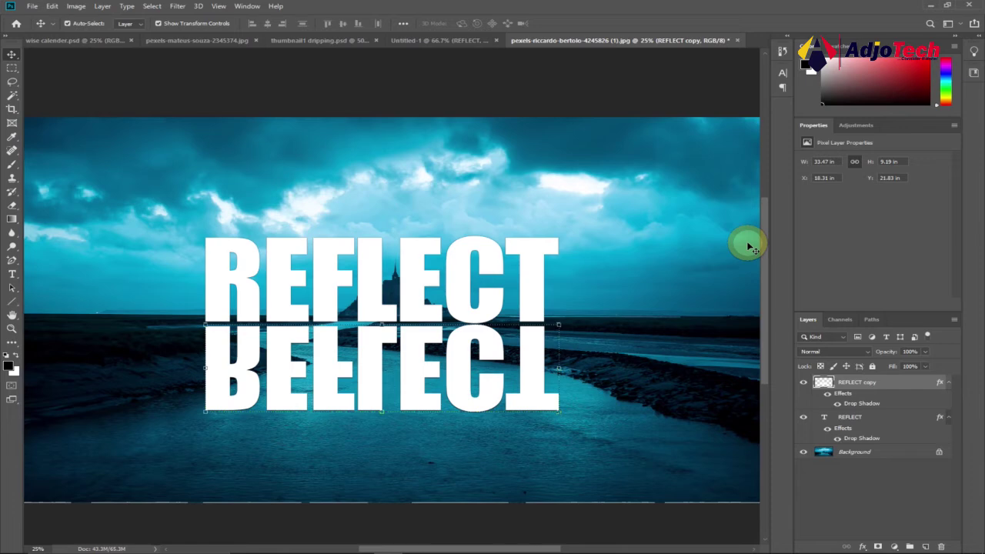
pyautogui.click(53, 7)
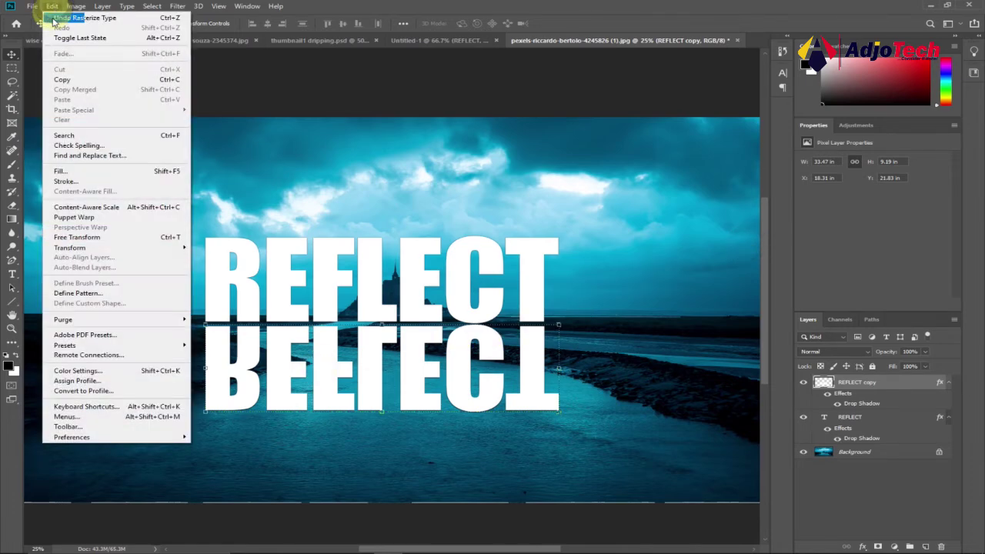
pyautogui.click(87, 243)
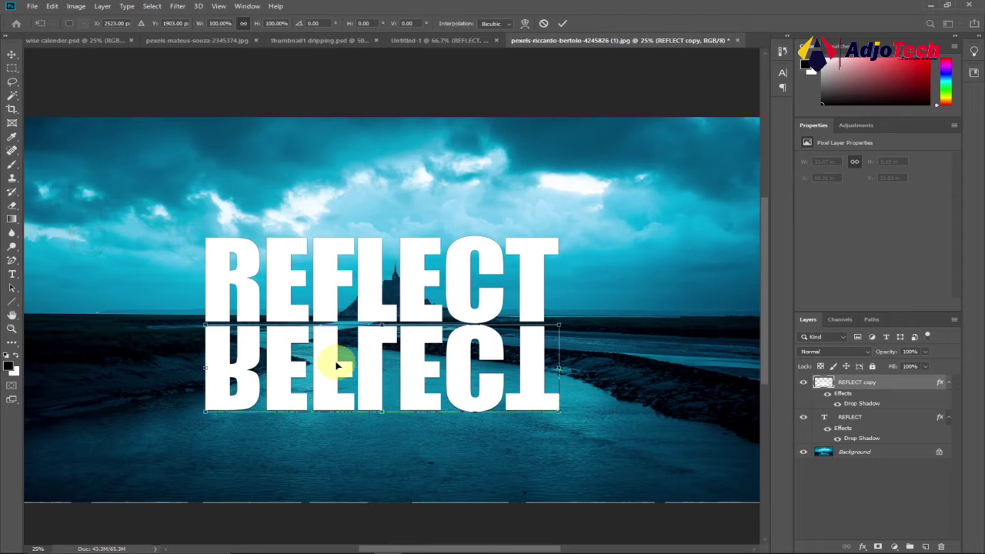
# Step: Apply a Perspective transform, dragging the reflection's bottom corner outward, and commit it
pyautogui.rightClick(338, 366)
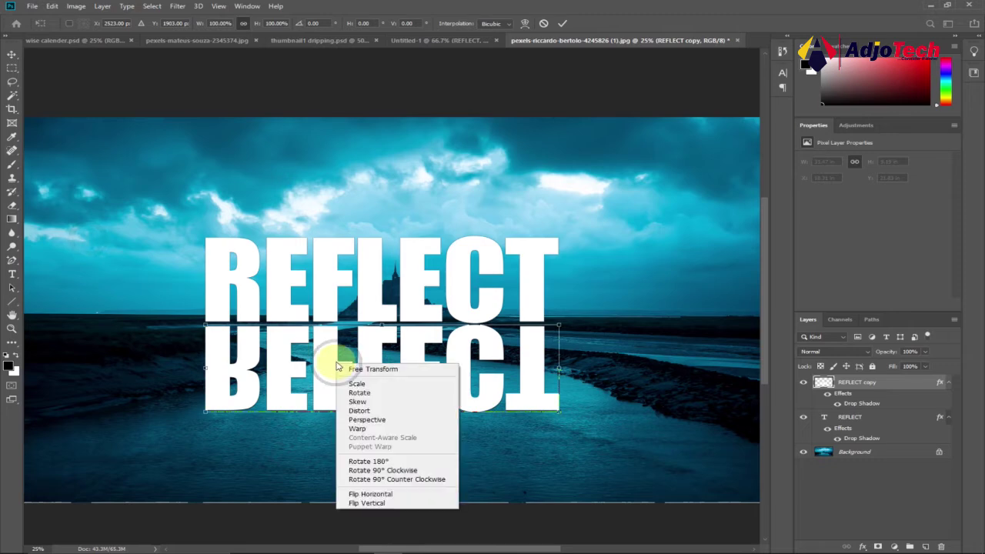
pyautogui.click(362, 420)
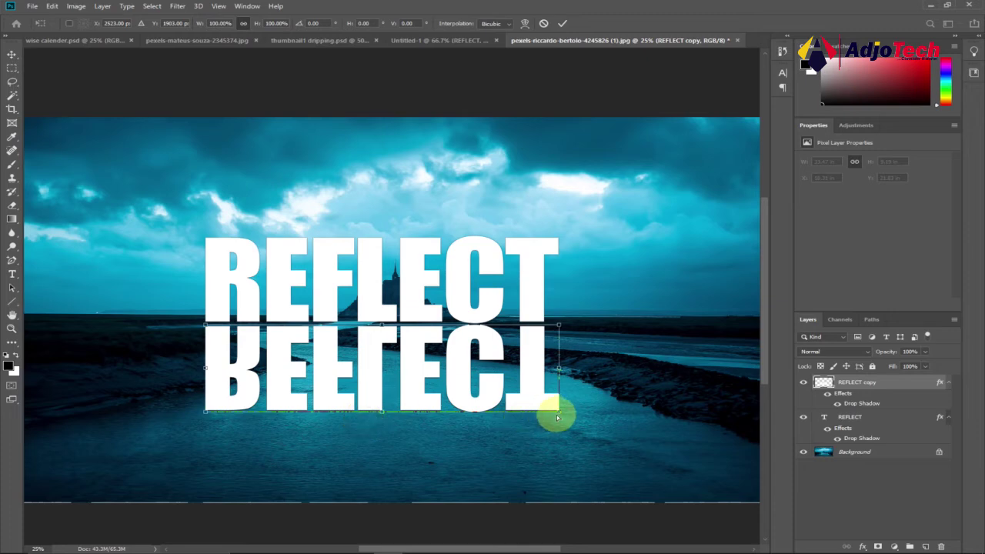
pyautogui.moveTo(558, 416); pyautogui.dragTo(747, 412)
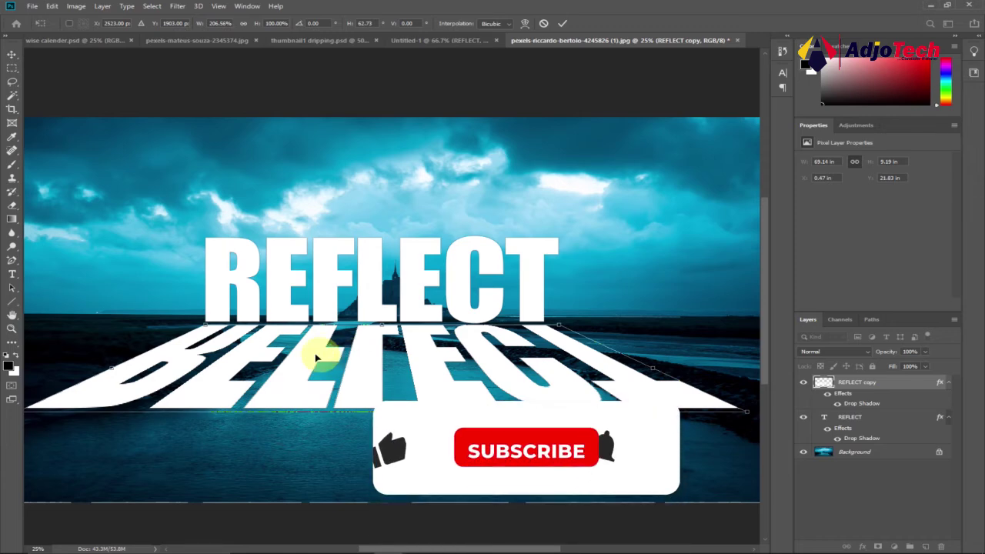
pyautogui.click(563, 24)
# Step: Select the REFLECT copy layer and attach a white layer mask to it
pyautogui.click(410, 195)
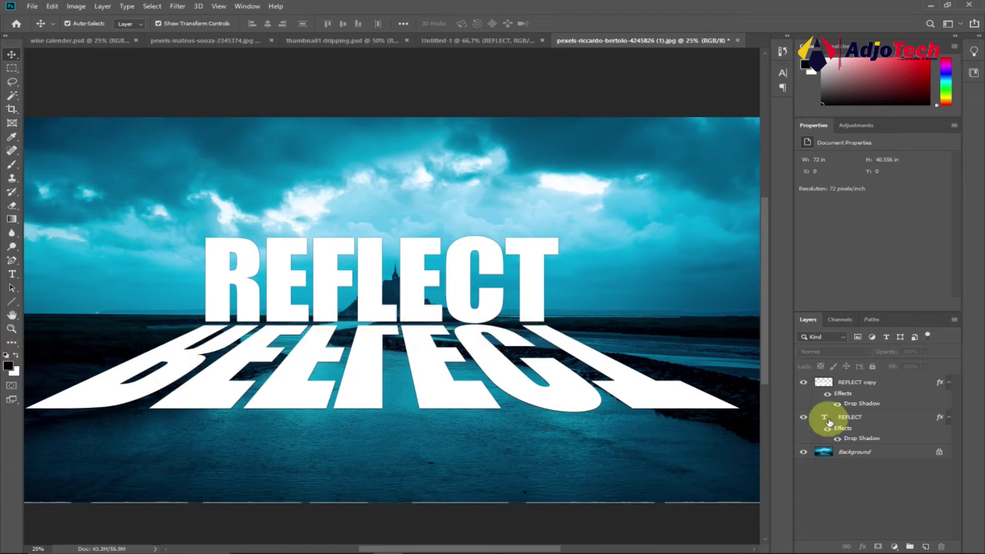
pyautogui.click(877, 388)
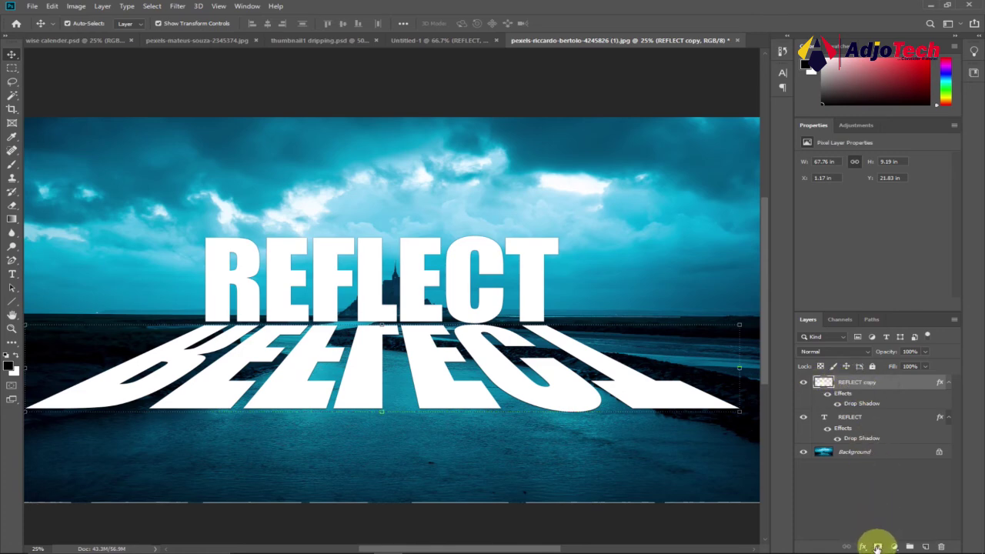
pyautogui.click(879, 546)
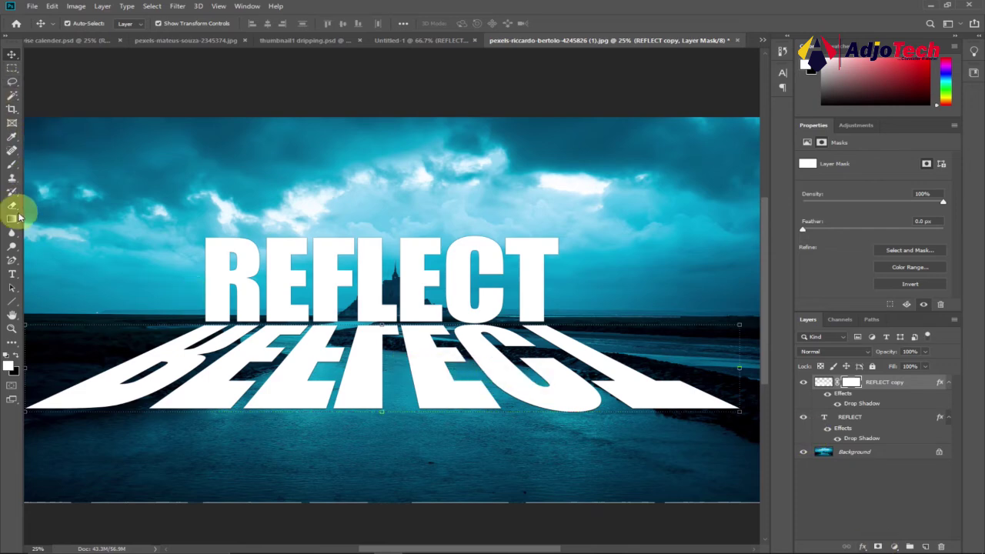
# Step: Pick the Gradient Tool with the Foreground to Transparent preset
pyautogui.moveTo(11, 219); pyautogui.dragTo(46, 221)
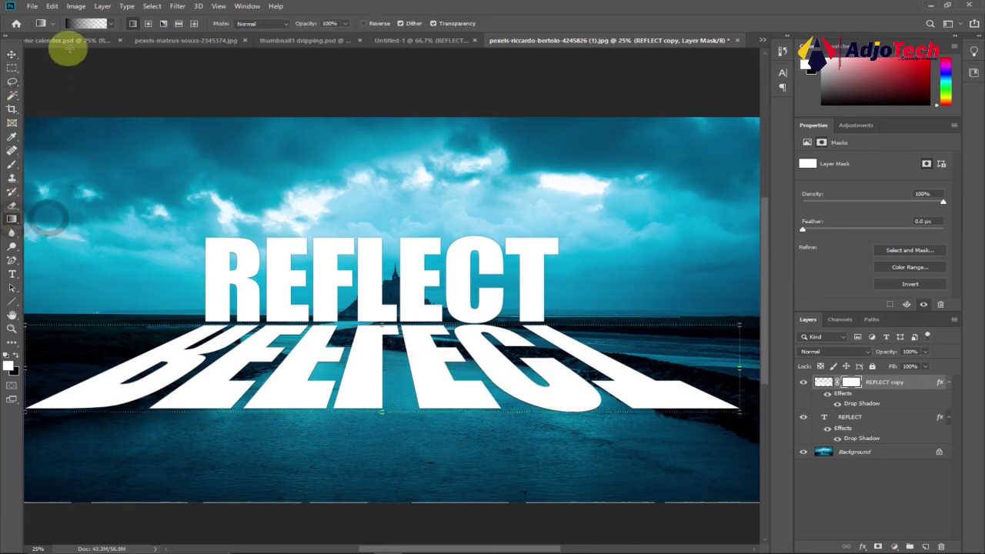
pyautogui.click(87, 24)
pyautogui.click(44, 55)
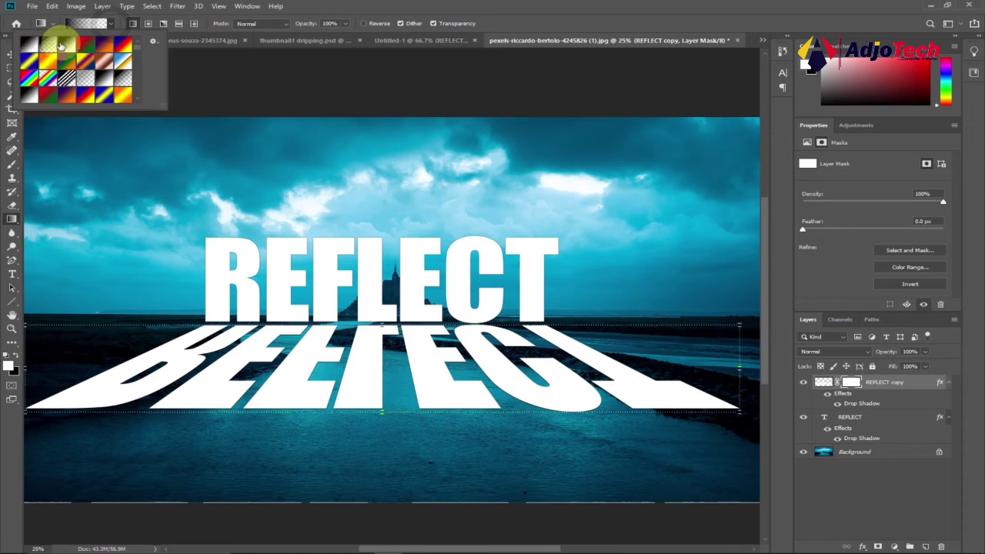
pyautogui.click(79, 28)
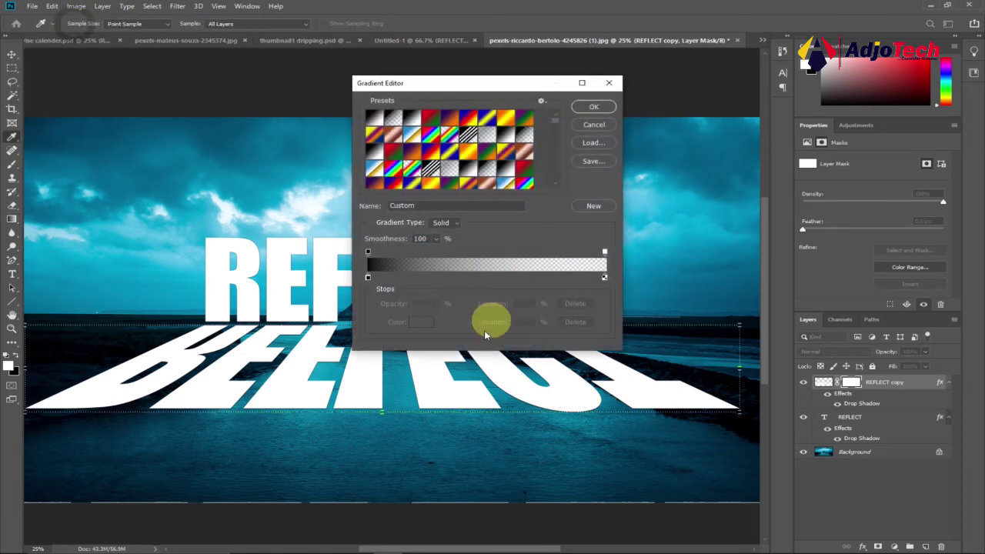
pyautogui.click(609, 84)
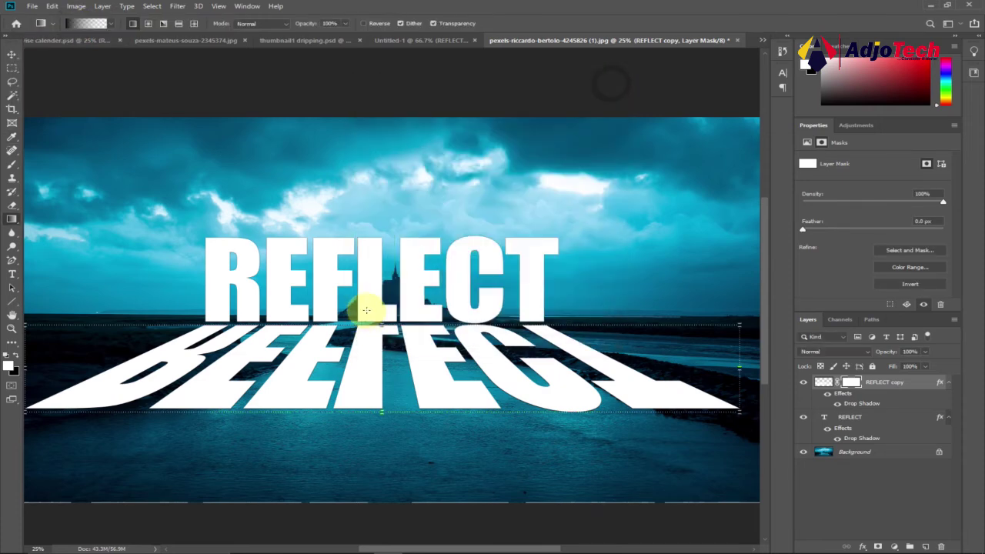
# Step: Drag trial gradients across the reflection's mask, undoing the attempts with Ctrl+Z
pyautogui.moveTo(365, 304); pyautogui.dragTo(363, 345)
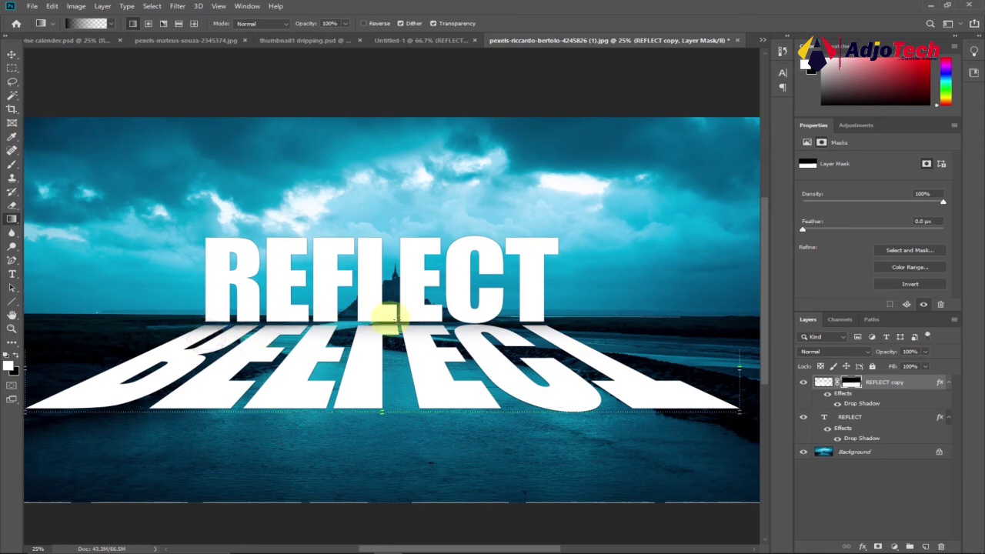
pyautogui.moveTo(416, 320); pyautogui.dragTo(415, 339)
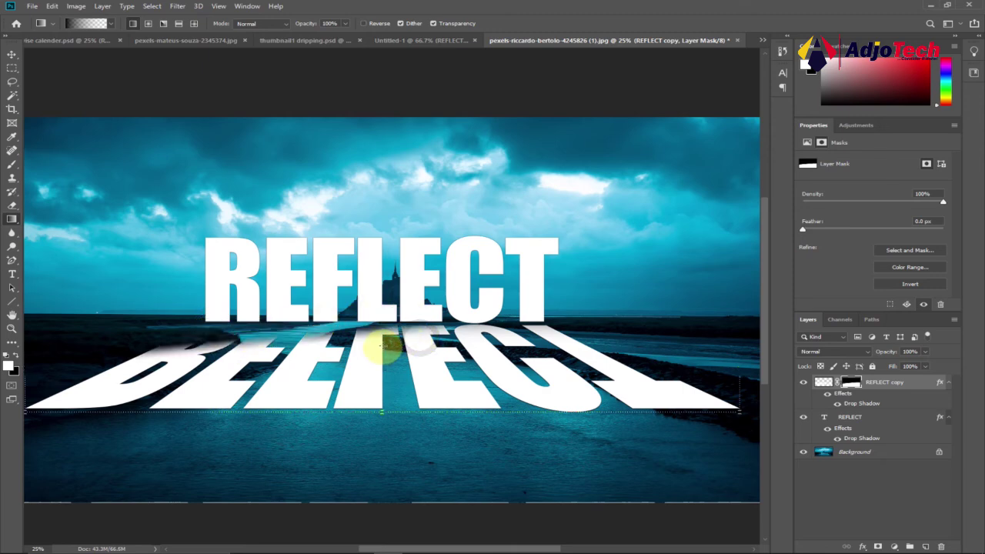
pyautogui.hotkey('ctrl', 'z')
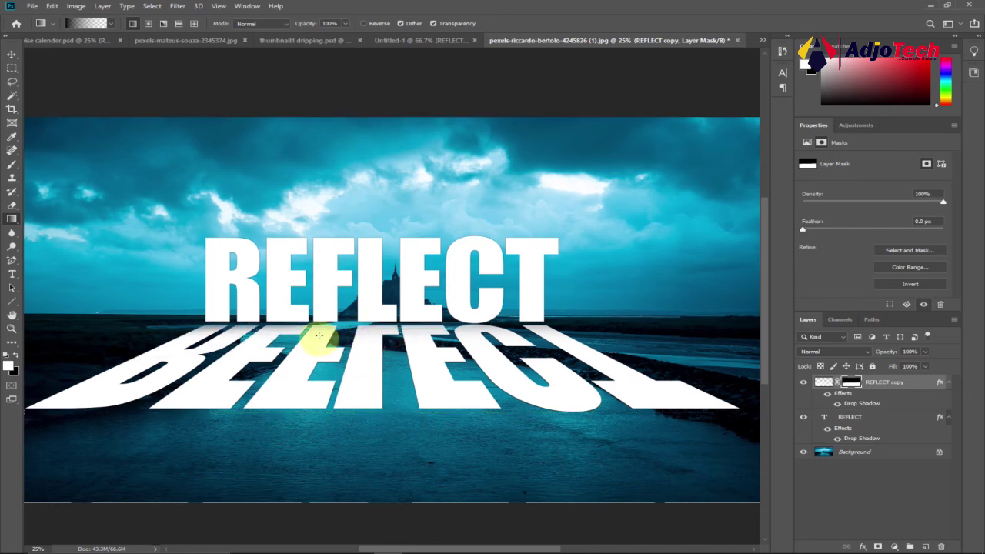
pyautogui.moveTo(468, 316); pyautogui.dragTo(474, 339)
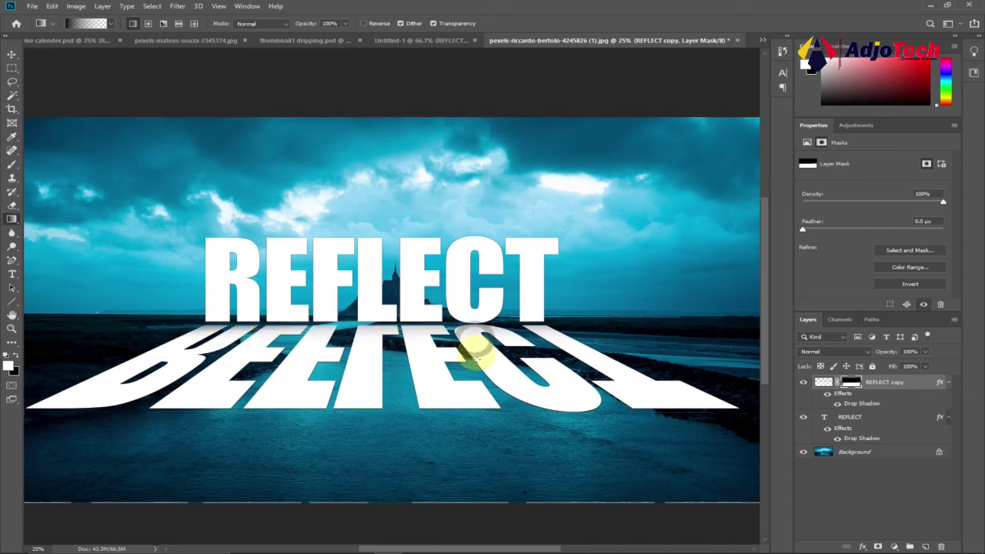
pyautogui.moveTo(473, 351); pyautogui.dragTo(462, 366)
pyautogui.hotkey('ctrl', 'z')
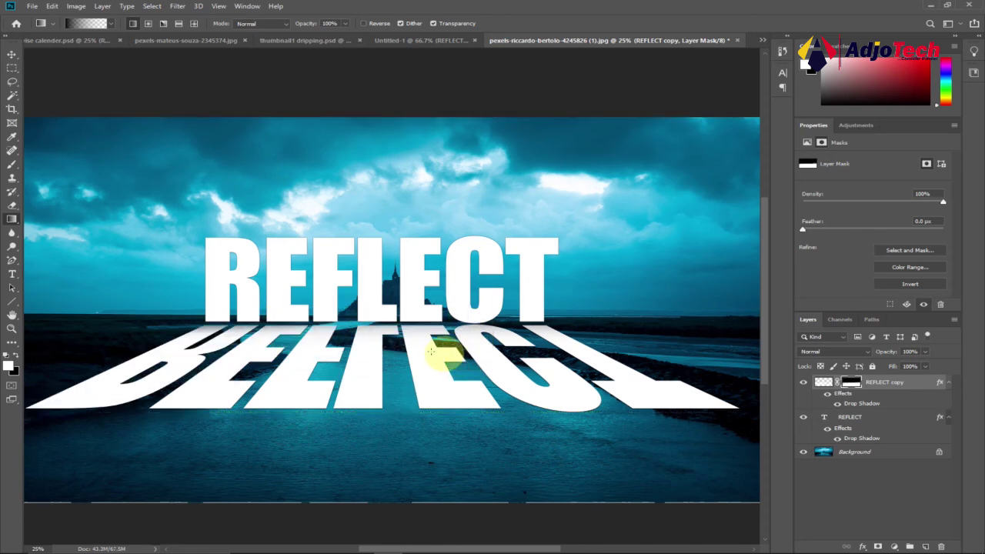